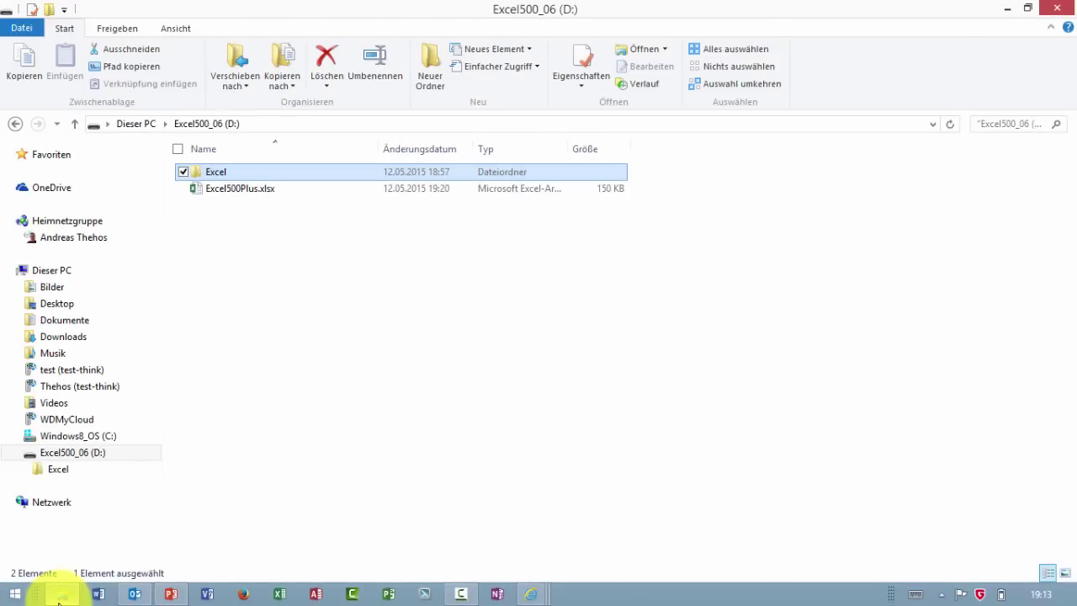
Open the Excel folder on drive D, scroll to the list's end, and open folder E619.
{"action": "mouse_move", "coordinate": [59, 600]}
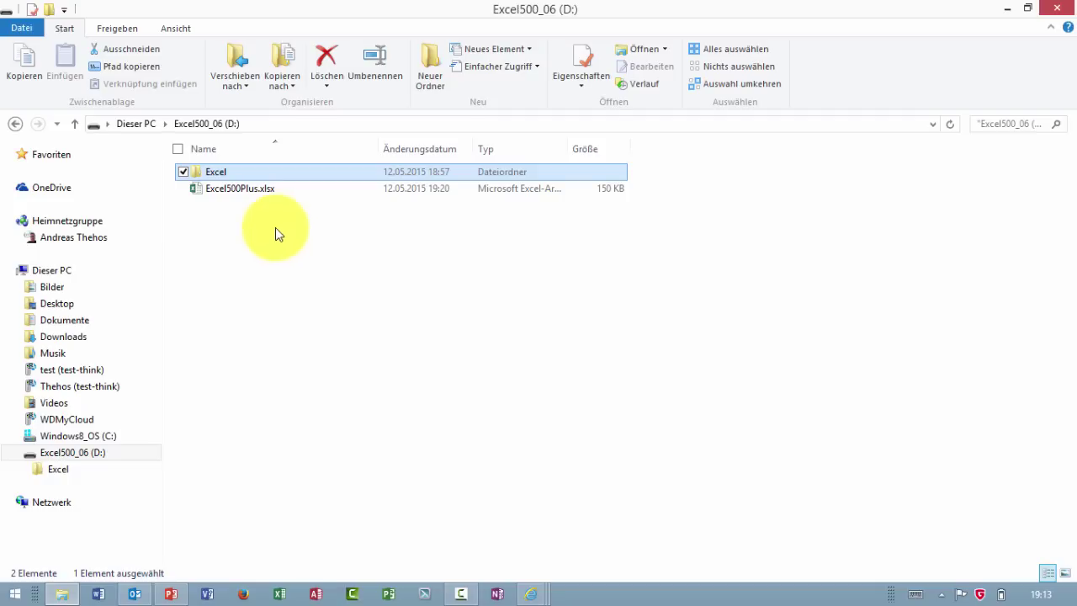
{"action": "double_click", "coordinate": [225, 174]}
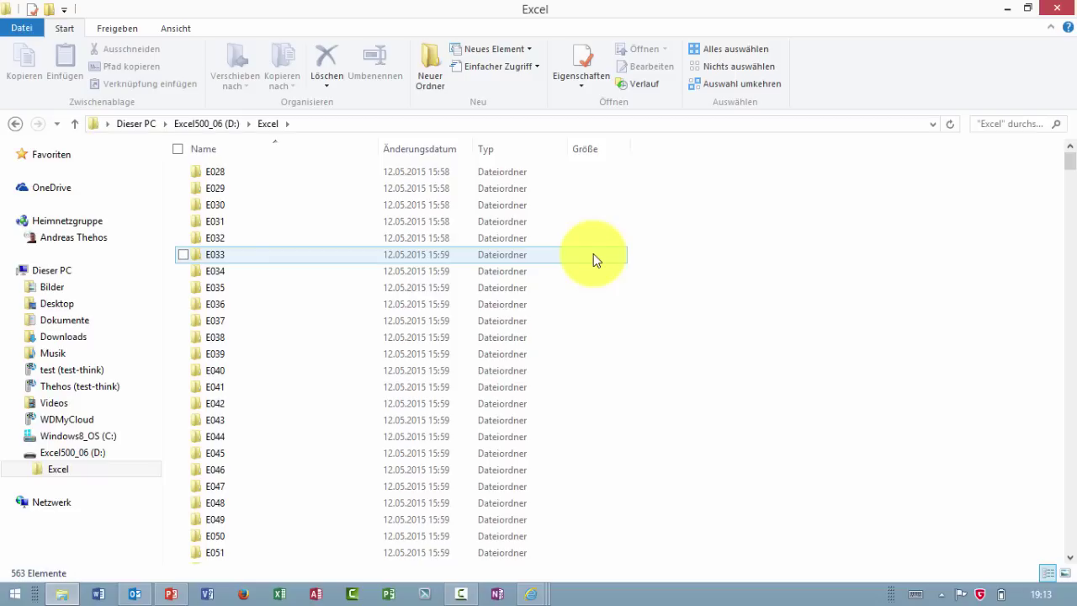
{"action": "left_click", "coordinate": [1074, 177]}
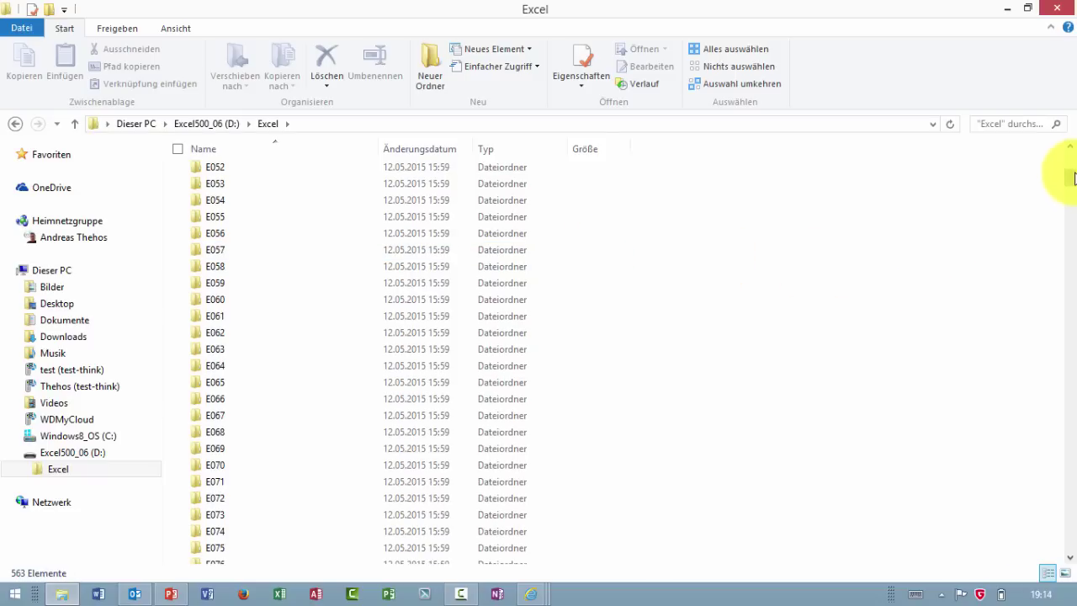
{"action": "left_click_drag", "start_coordinate": [1073, 179], "coordinate": [1062, 517]}
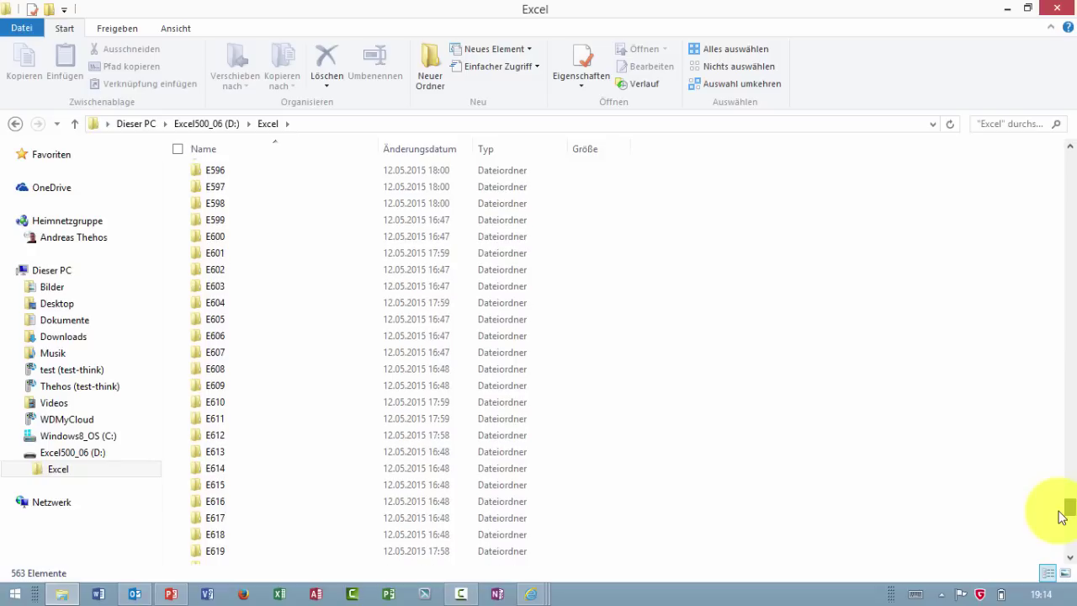
{"action": "double_click", "coordinate": [235, 552]}
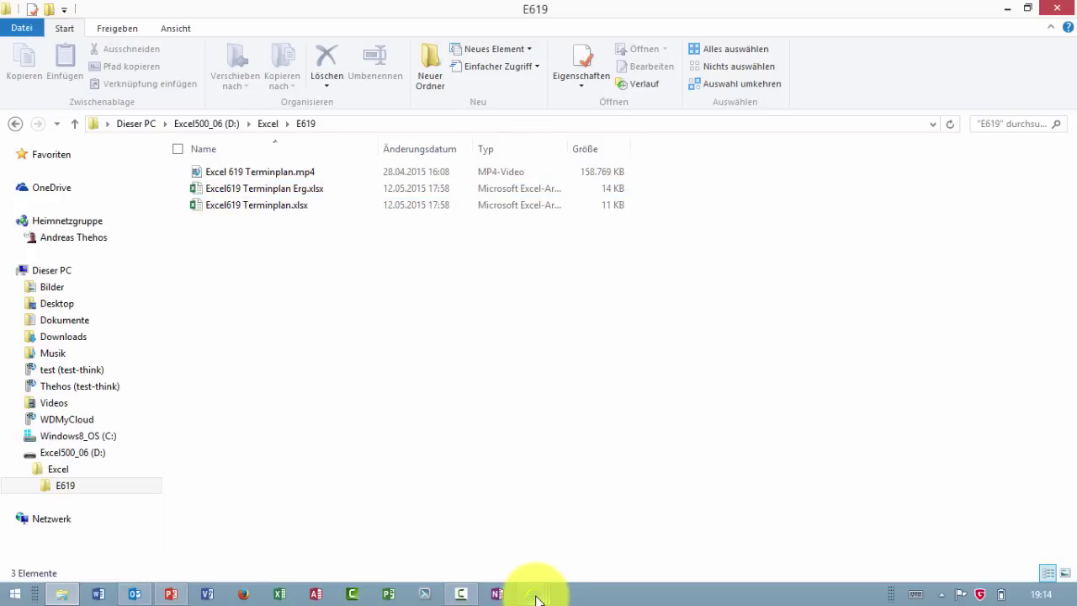
{"action": "mouse_move", "coordinate": [537, 599]}
{"action": "left_click", "coordinate": [360, 518]}
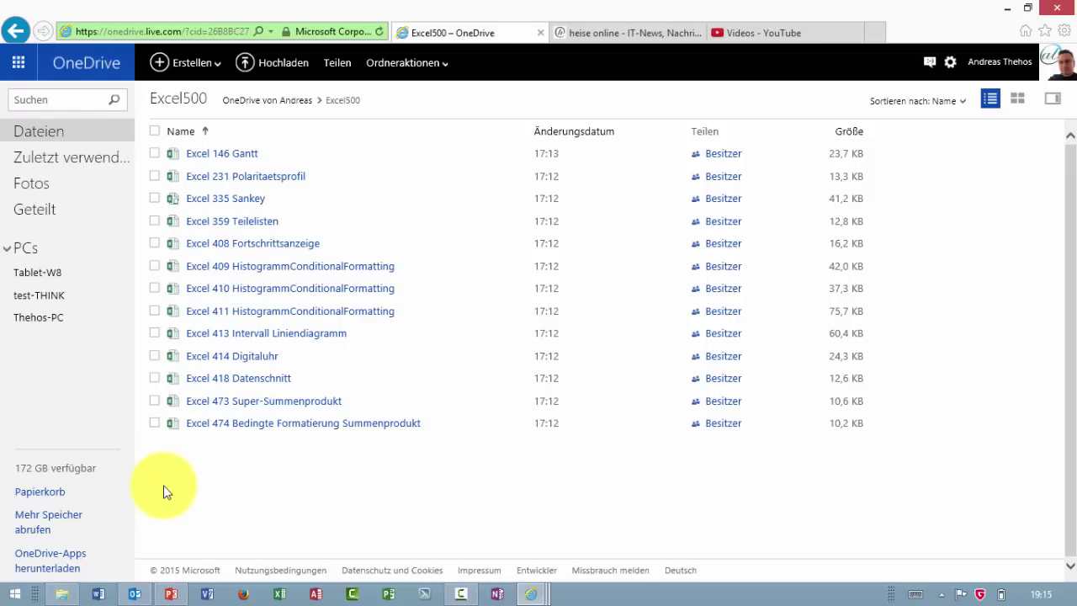
{"action": "left_click", "coordinate": [61, 594]}
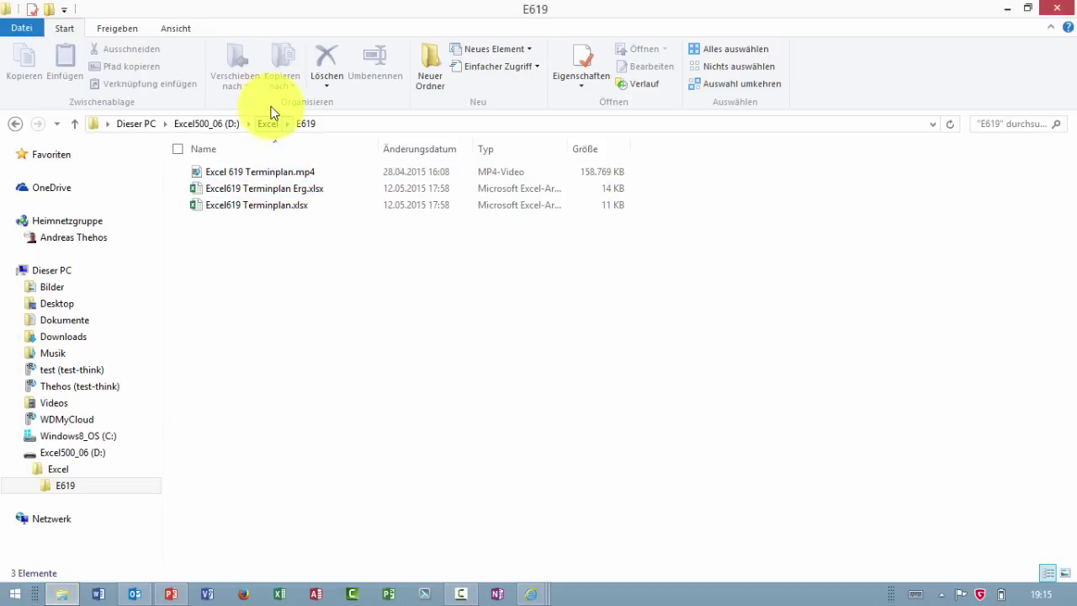
Go back up to the top of drive D and open Excel500Plus.xlsx in Excel.
{"action": "left_click", "coordinate": [263, 124]}
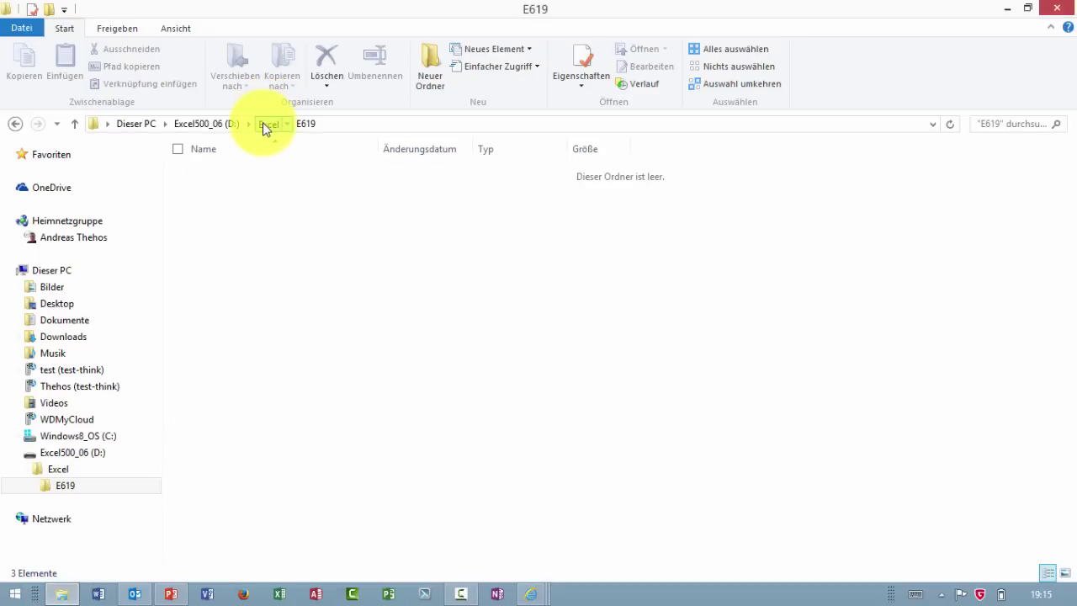
{"action": "left_click", "coordinate": [216, 125]}
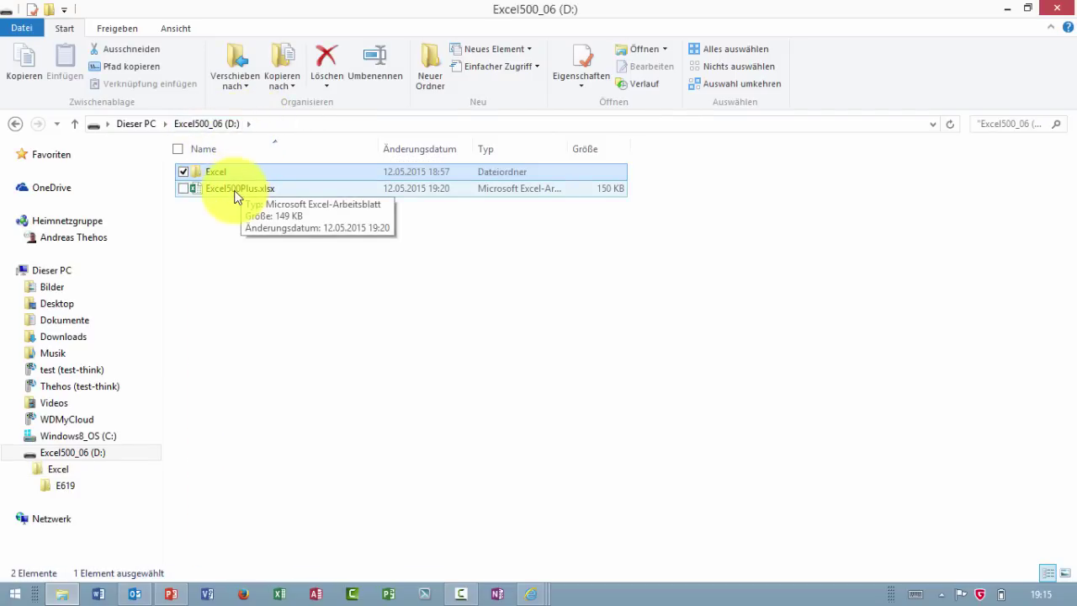
{"action": "left_click", "coordinate": [237, 191]}
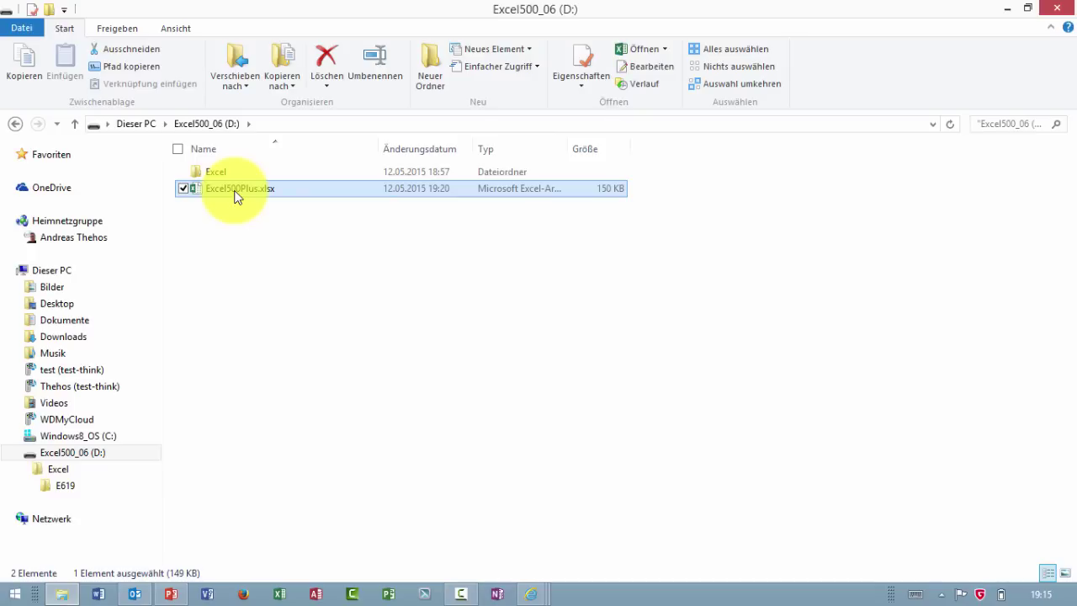
{"action": "double_click", "coordinate": [236, 194]}
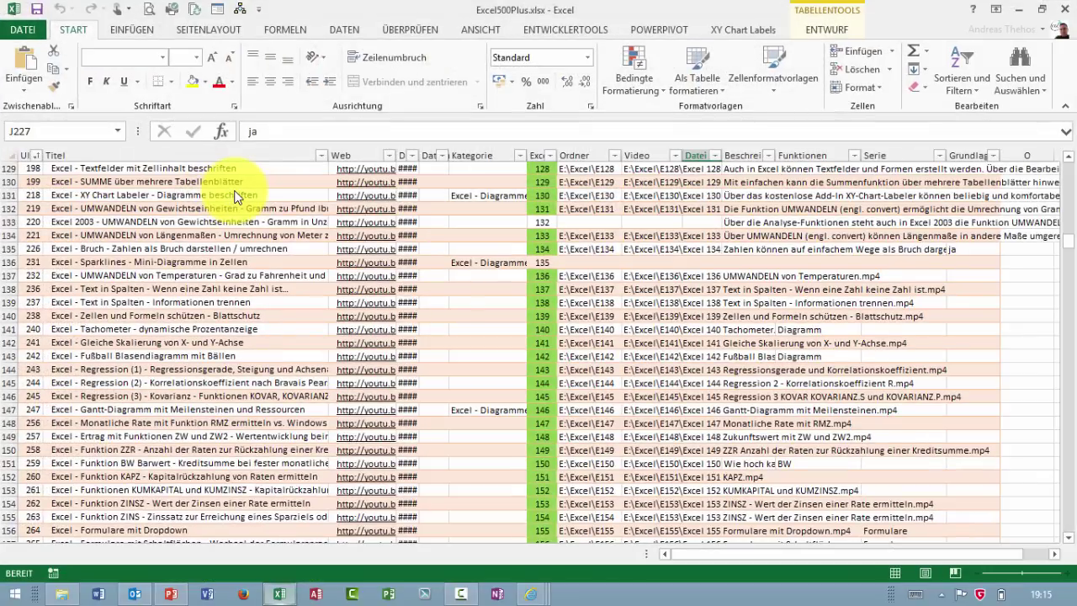
Jump from B133 to the table's last row, scroll back to videos 511–538, and select row 525's Datei cell.
{"action": "left_click", "coordinate": [172, 219]}
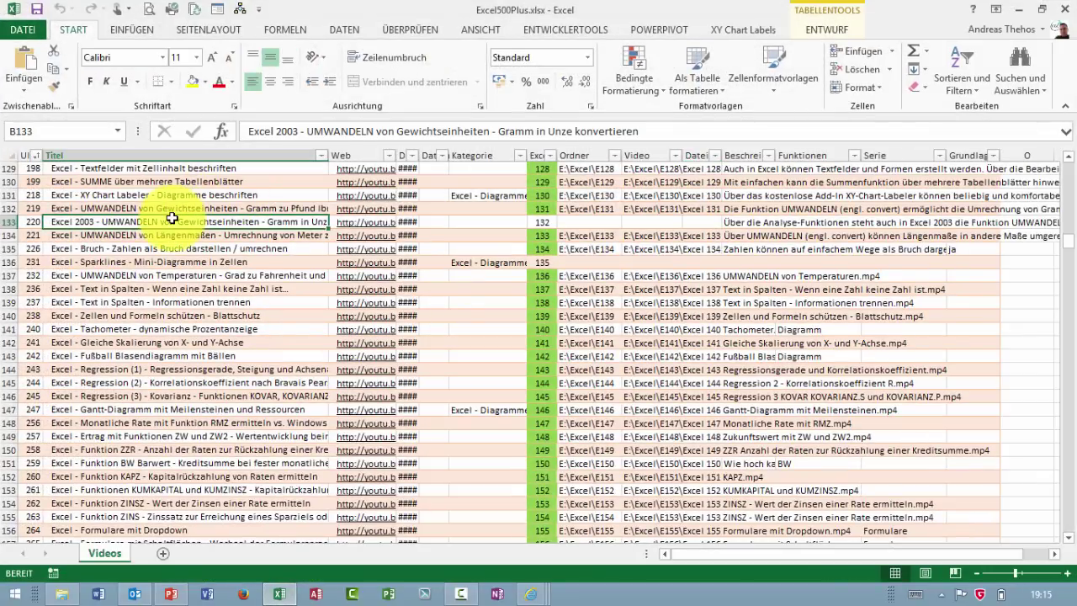
{"action": "key", "text": "ctrl+Down"}
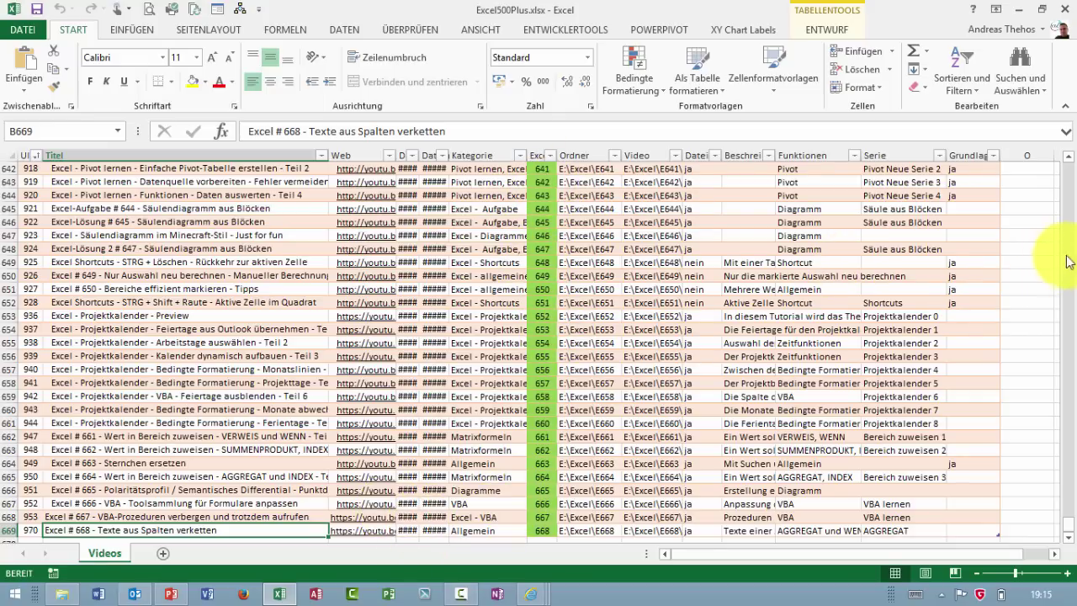
{"action": "scroll", "coordinate": [1074, 265], "scroll_direction": "up", "scroll_amount": 8}
{"action": "scroll", "coordinate": [1073, 265], "scroll_direction": "up", "scroll_amount": 8}
{"action": "scroll", "coordinate": [1069, 266], "scroll_direction": "up", "scroll_amount": 4}
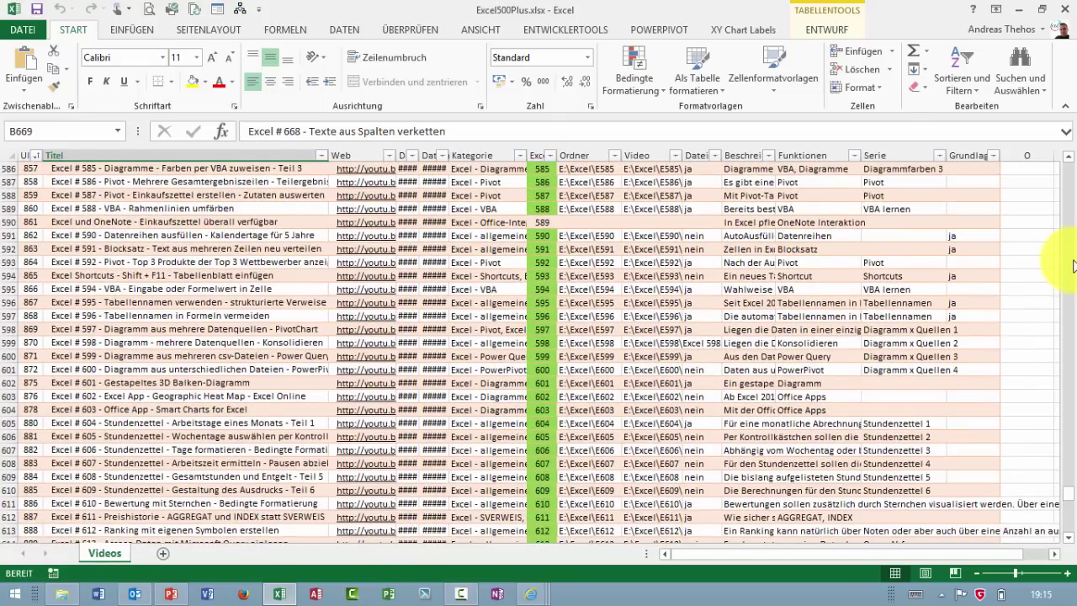
{"action": "scroll", "coordinate": [1058, 266], "scroll_direction": "up", "scroll_amount": 8}
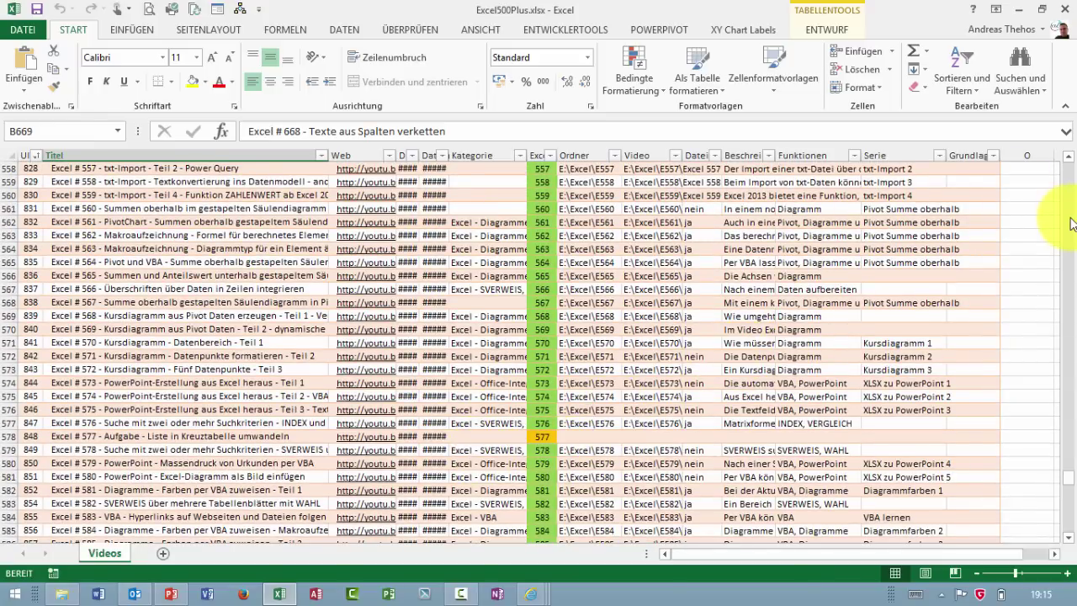
{"action": "scroll", "coordinate": [1074, 221], "scroll_direction": "up", "scroll_amount": 9}
{"action": "scroll", "coordinate": [1074, 220], "scroll_direction": "up", "scroll_amount": 9}
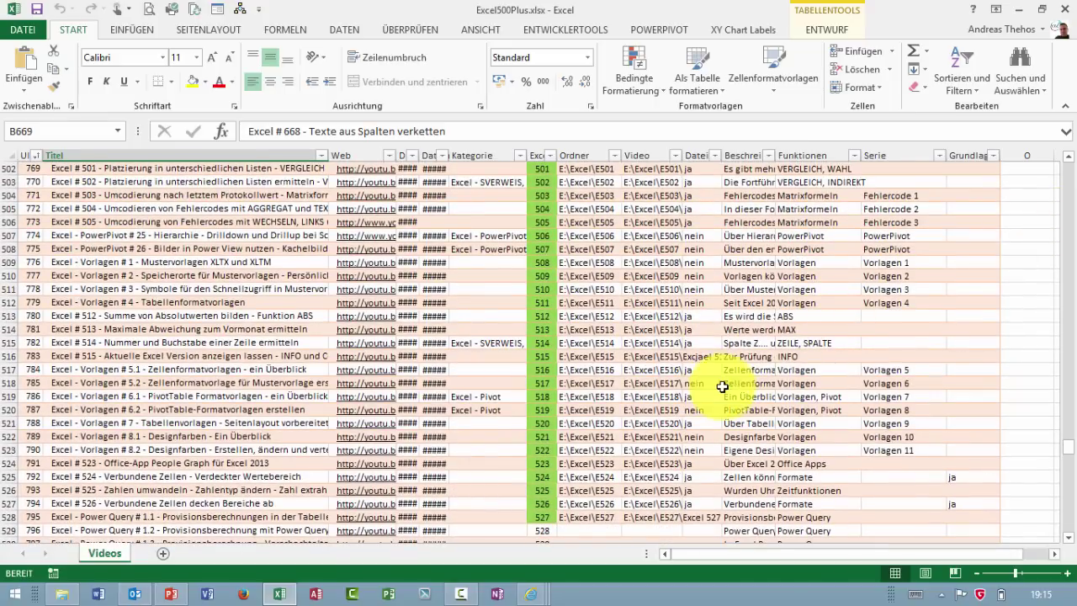
{"action": "left_click", "coordinate": [1068, 538]}
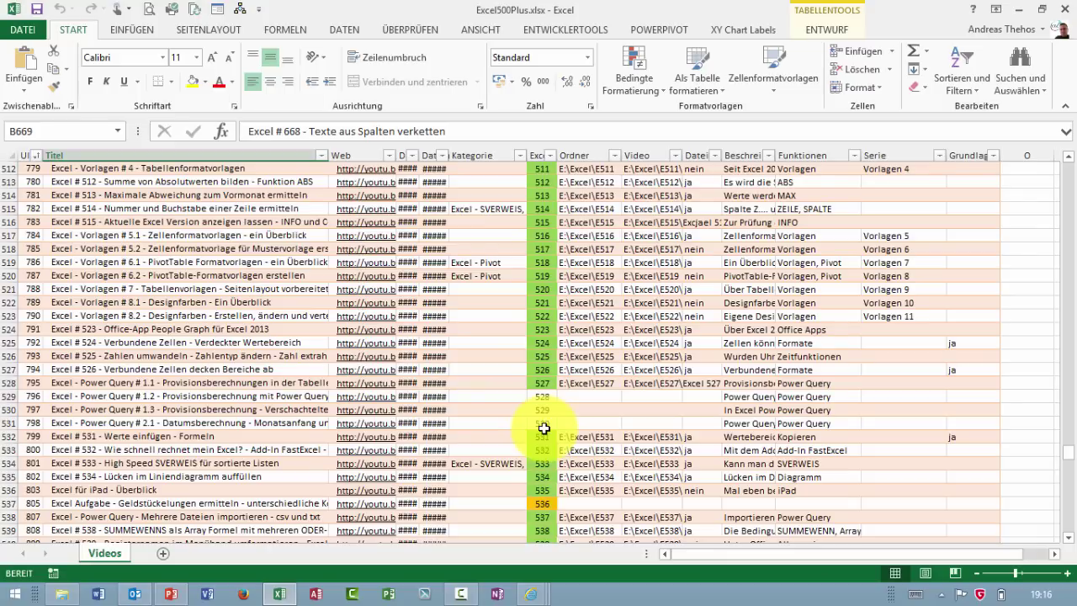
{"action": "left_click", "coordinate": [690, 344]}
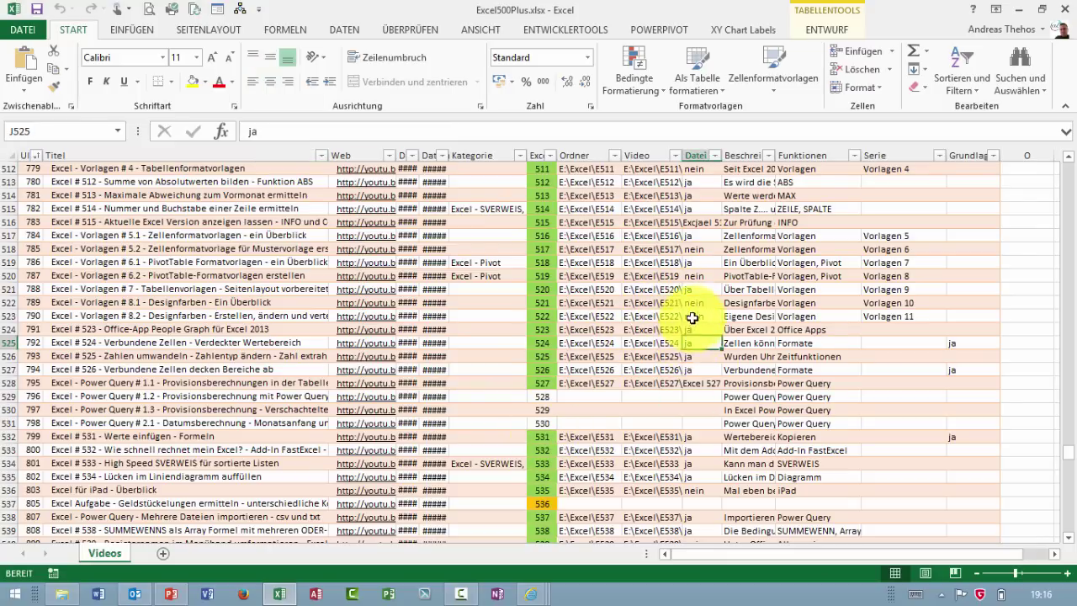
{"action": "left_click", "coordinate": [692, 317]}
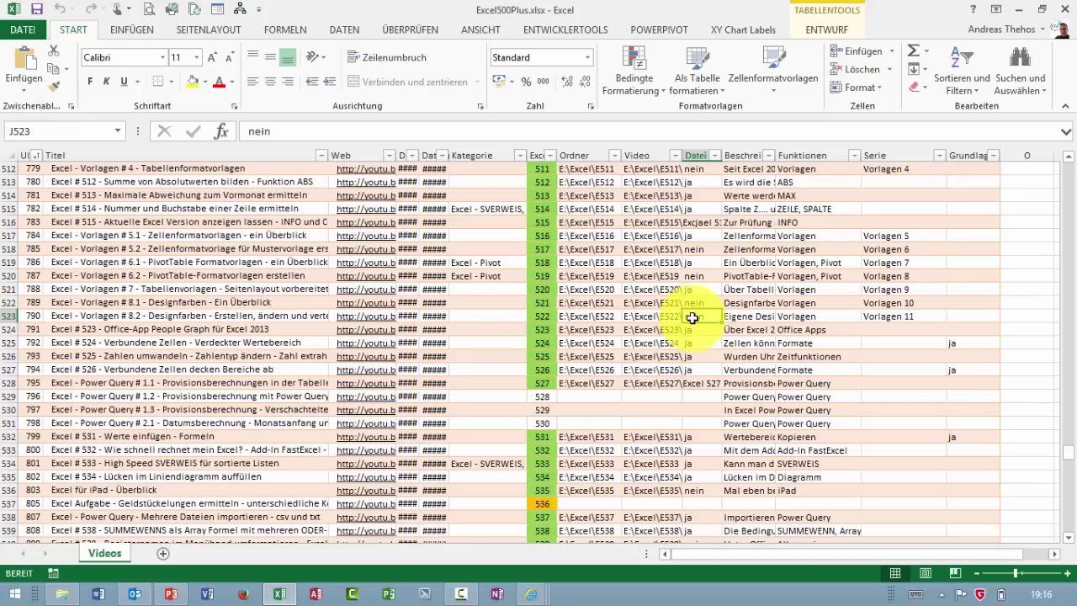
{"action": "left_click", "coordinate": [593, 313]}
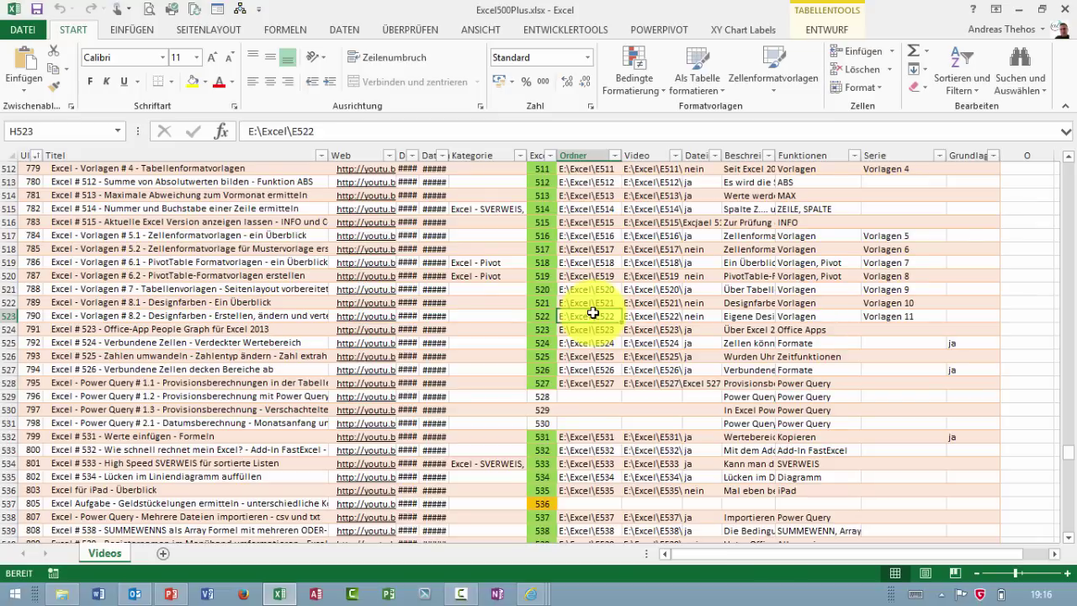
{"action": "key", "text": "ctrl+h"}
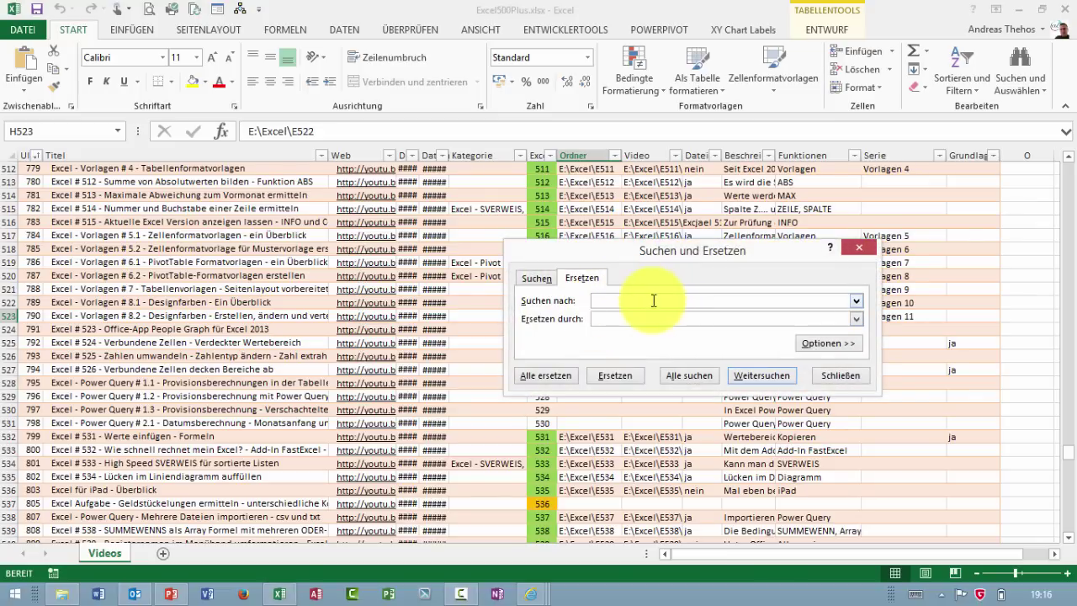
{"action": "type", "text": "E:"}
{"action": "type", "text": "\\"}
{"action": "left_click", "coordinate": [607, 319]}
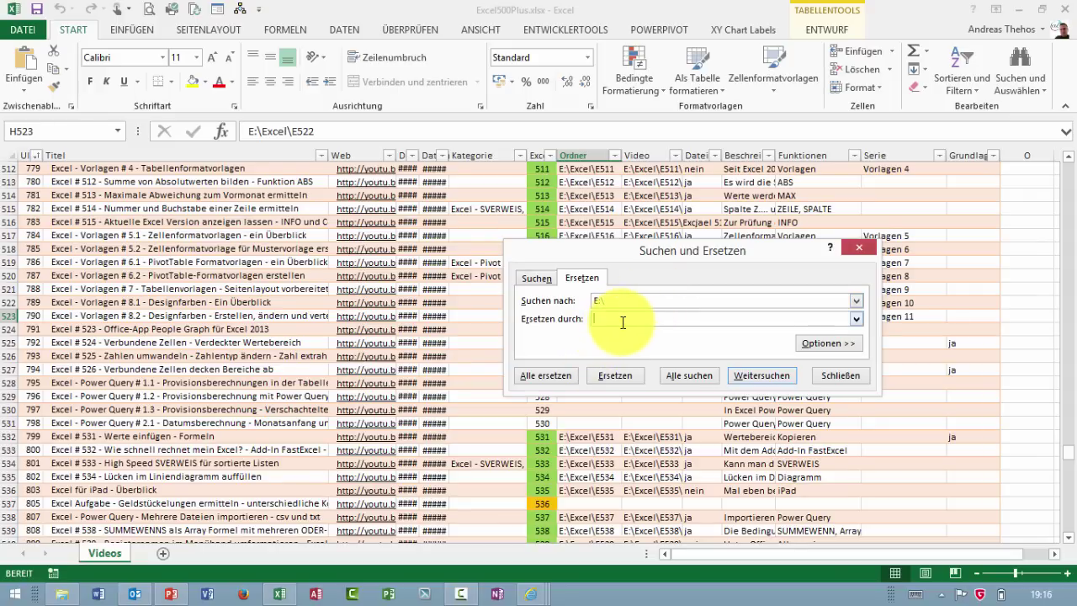
{"action": "type", "text": "P"}
{"action": "type", "text": ":\\Tuto"}
{"action": "type", "text": "rials\\"}
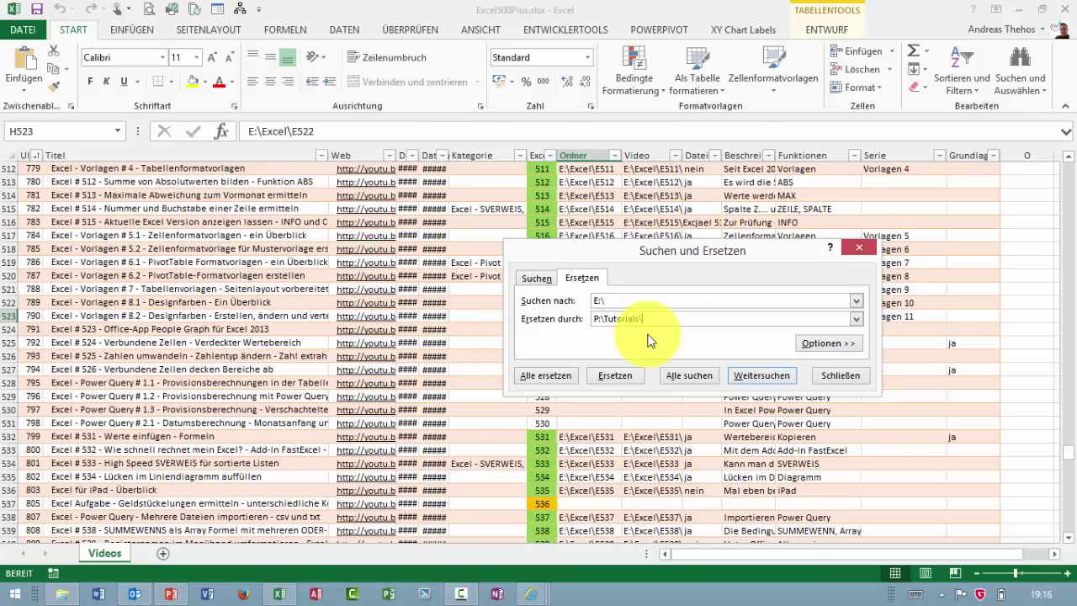
{"action": "left_click", "coordinate": [548, 380]}
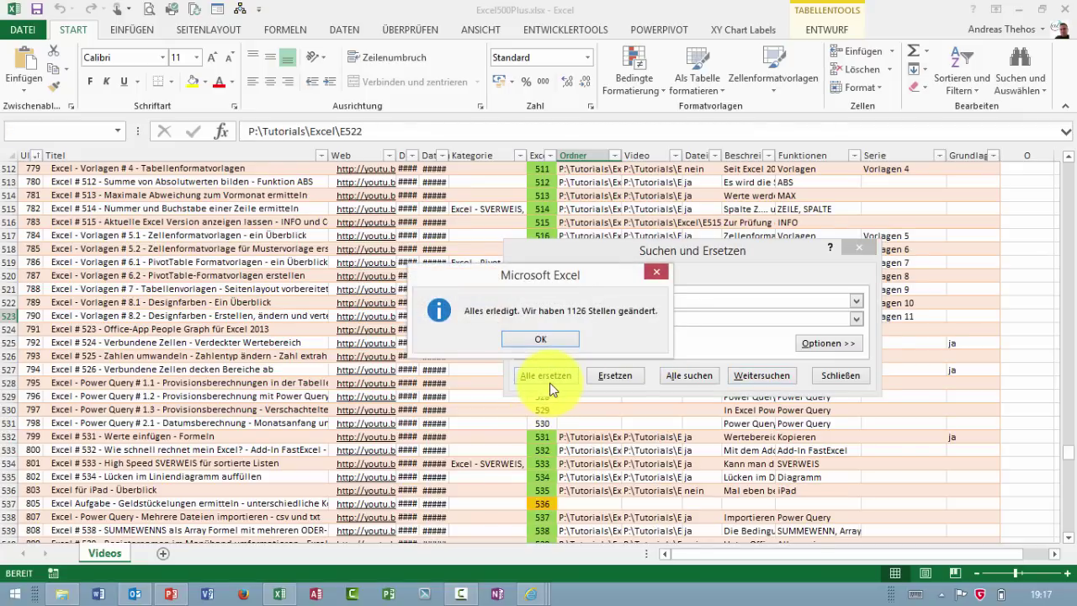
{"action": "left_click", "coordinate": [549, 338]}
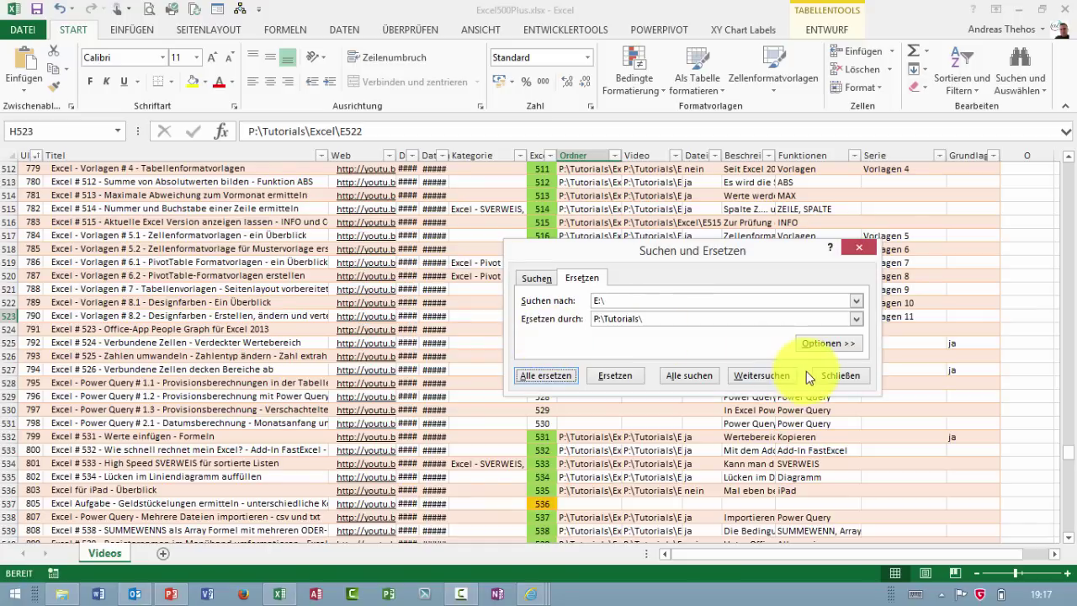
{"action": "left_click", "coordinate": [837, 376]}
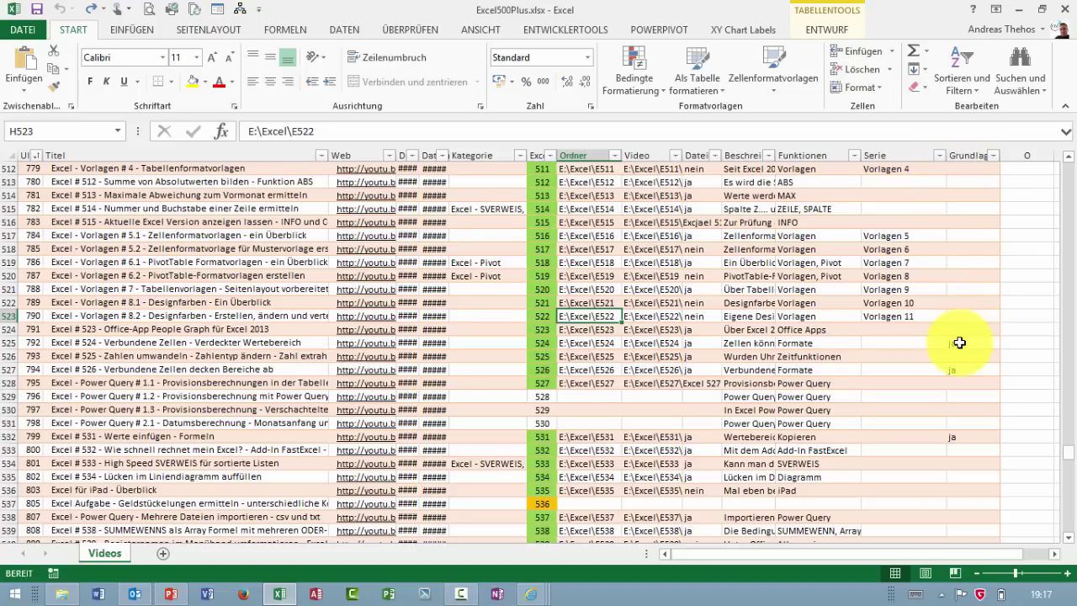
From B525, search the sheet for 'index und vergleich' and list all 4 matching cells.
{"action": "left_click", "coordinate": [242, 347]}
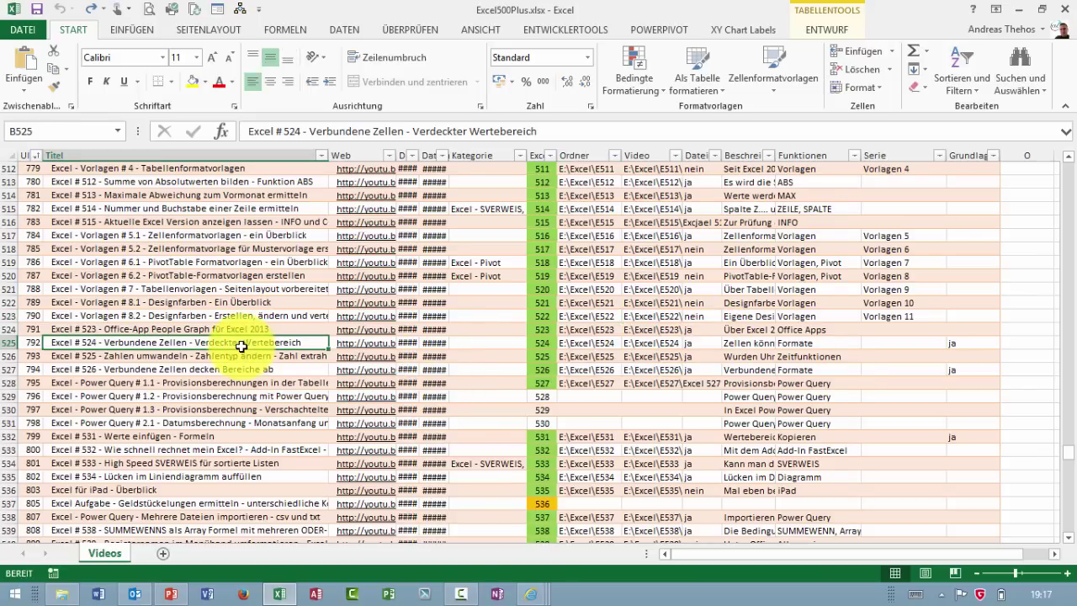
{"action": "key", "text": "ctrl+f"}
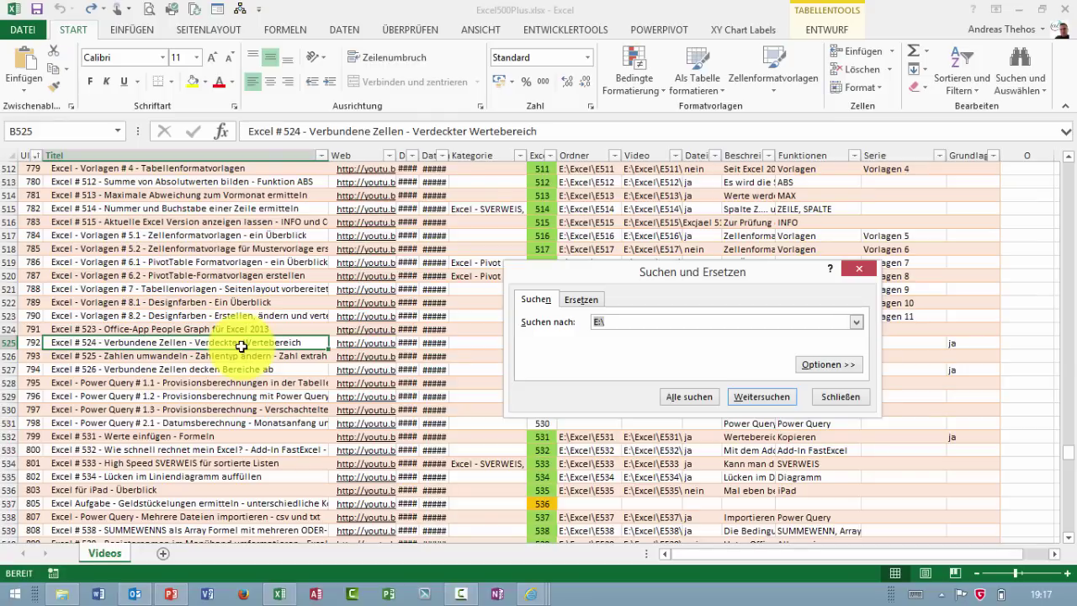
{"action": "type", "text": "index"}
{"action": "type", "text": " und vergle"}
{"action": "type", "text": "ich"}
{"action": "key", "text": "Return"}
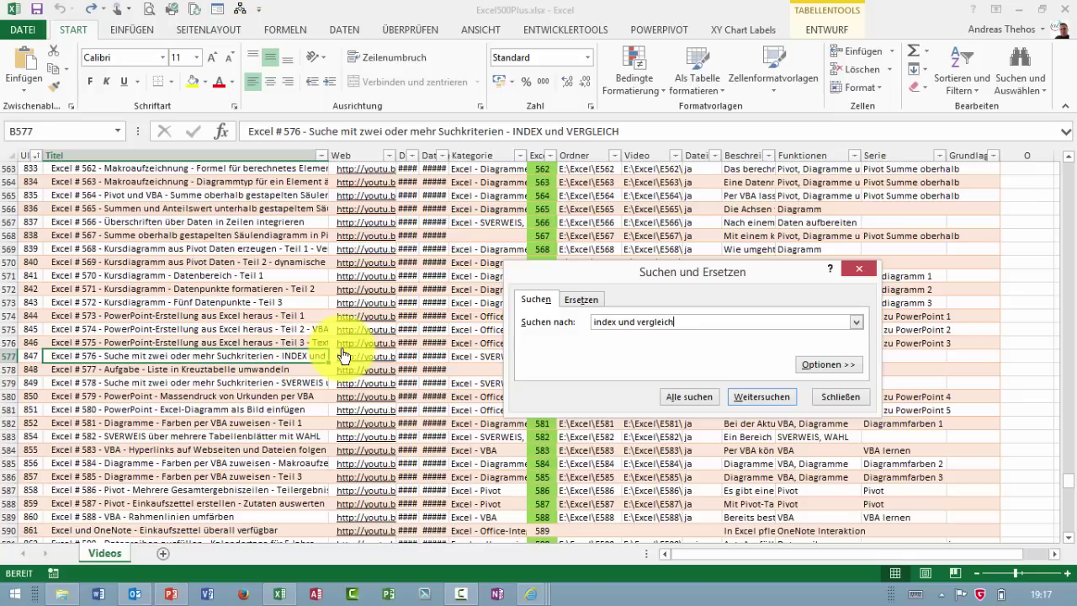
{"action": "left_click", "coordinate": [738, 397]}
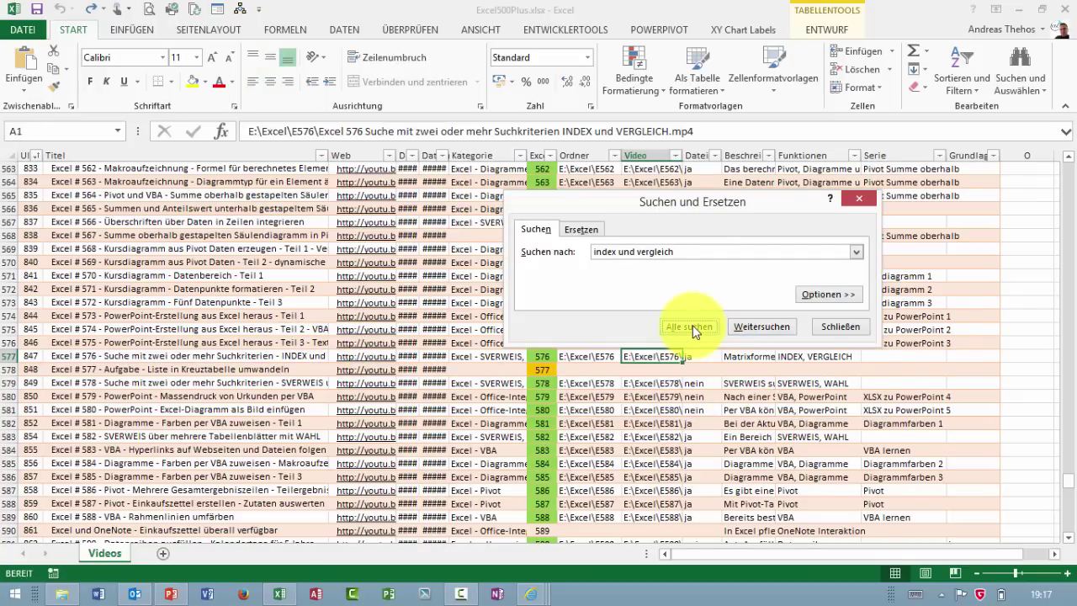
{"action": "left_click", "coordinate": [691, 325]}
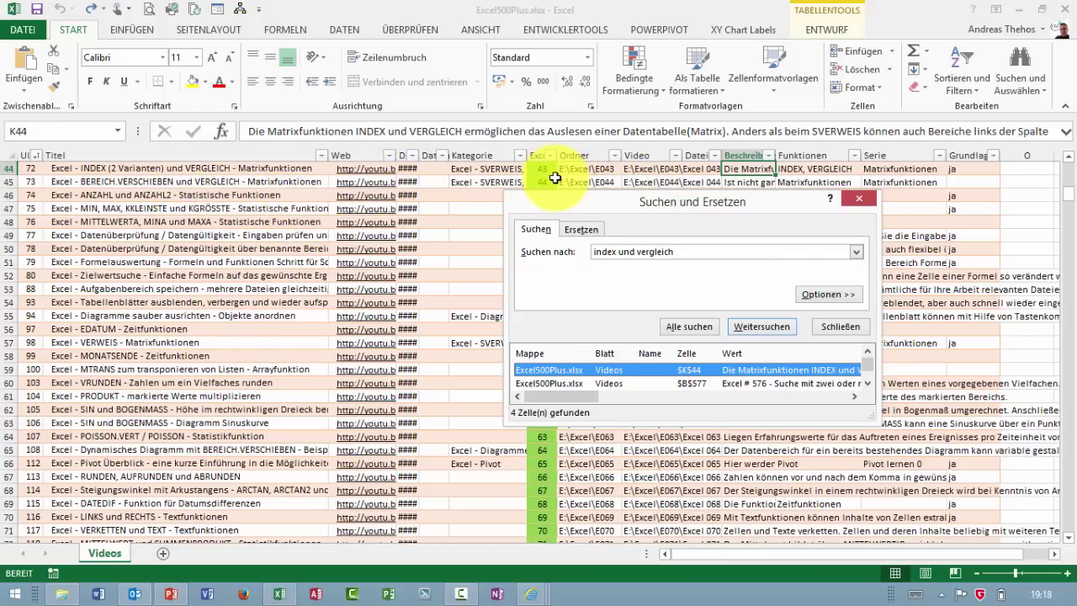
Close the Suchen und Ersetzen dialog and scroll down through the video catalog.
{"action": "key", "text": "Escape"}
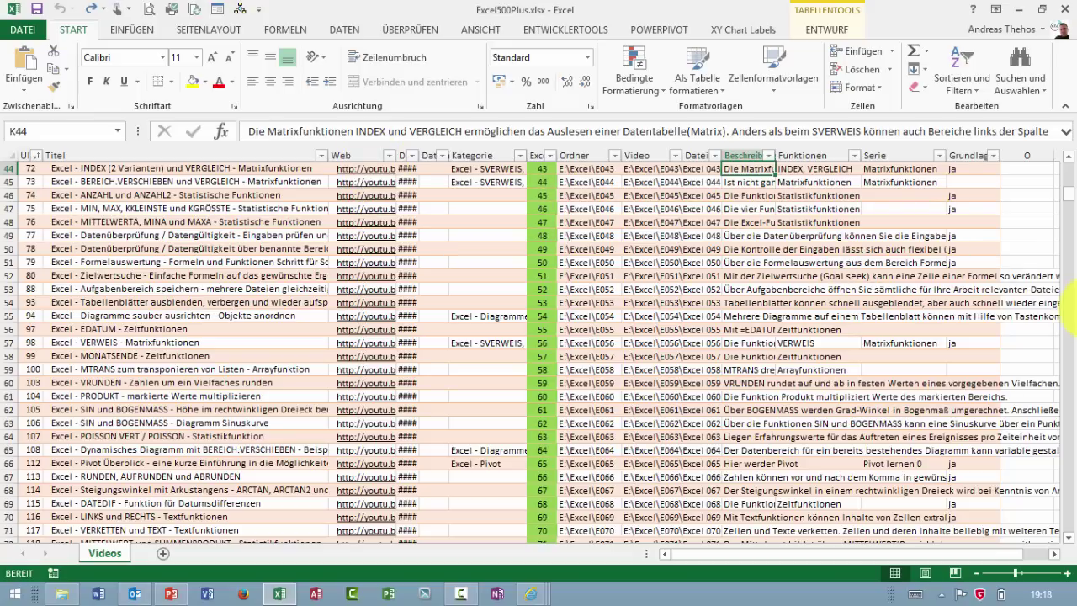
{"action": "scroll", "coordinate": [1071, 327], "scroll_direction": "down", "scroll_amount": 8}
{"action": "scroll", "coordinate": [1070, 327], "scroll_direction": "down", "scroll_amount": 2}
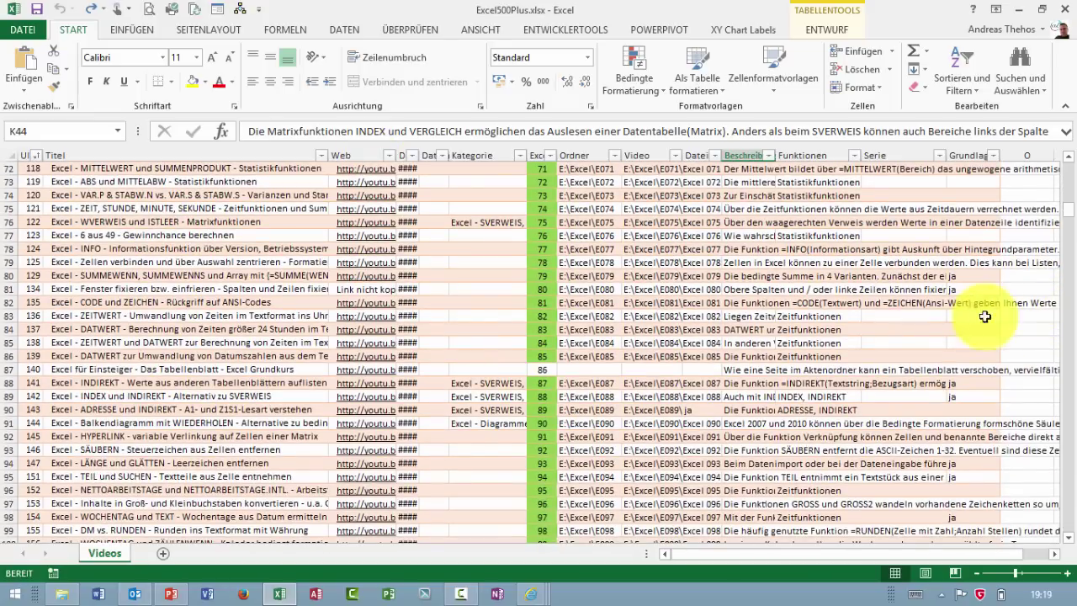